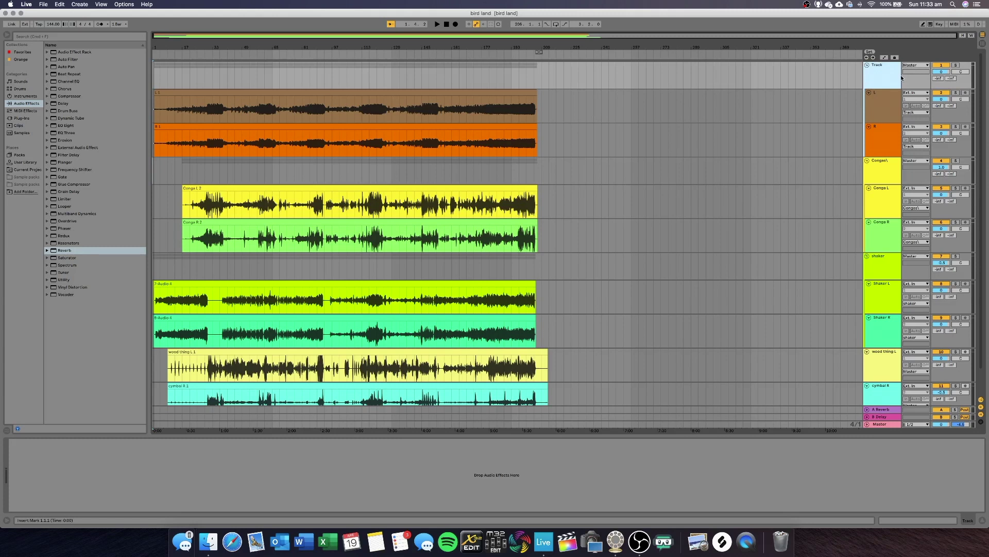
Solo the track group and audition it from bar 109, then stop playback
key("s")
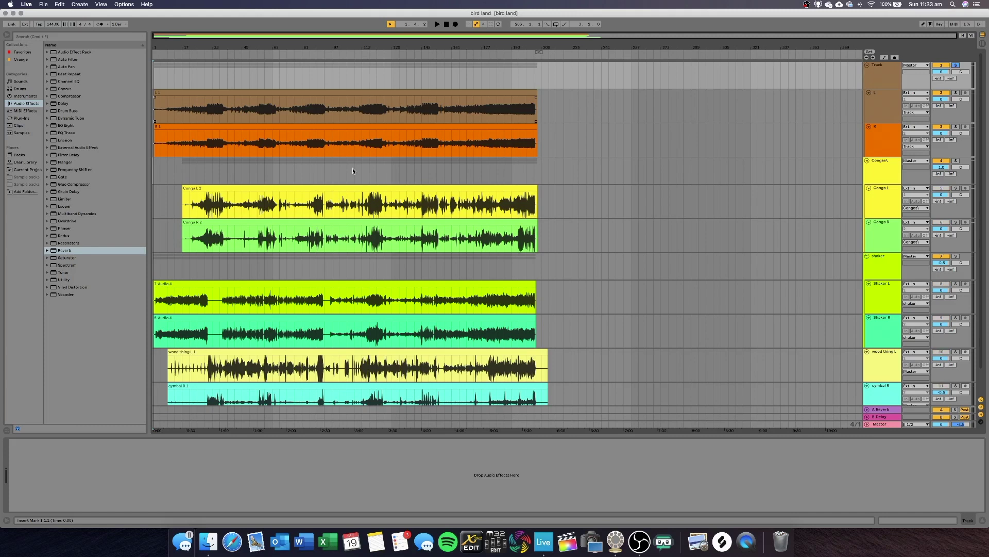
left_click(353, 170)
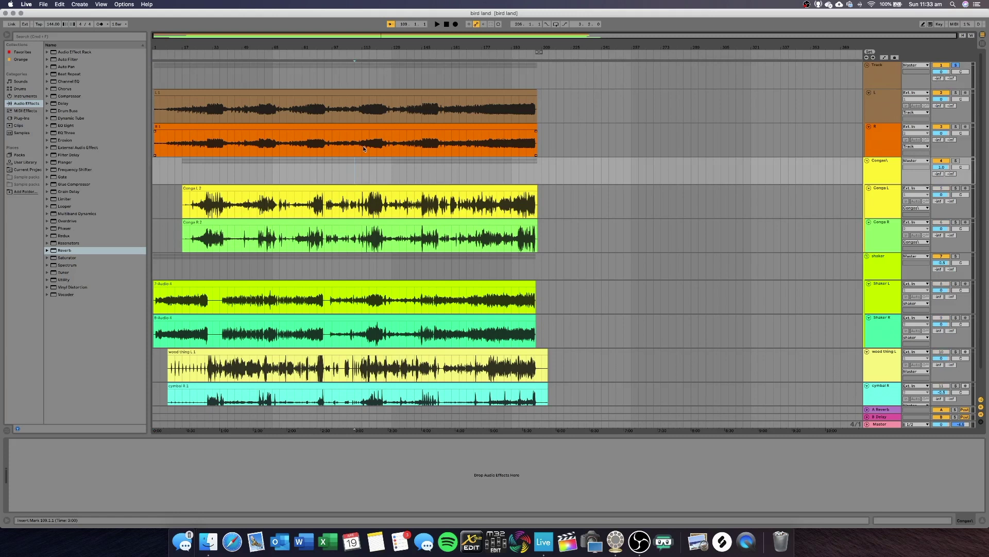
key("space")
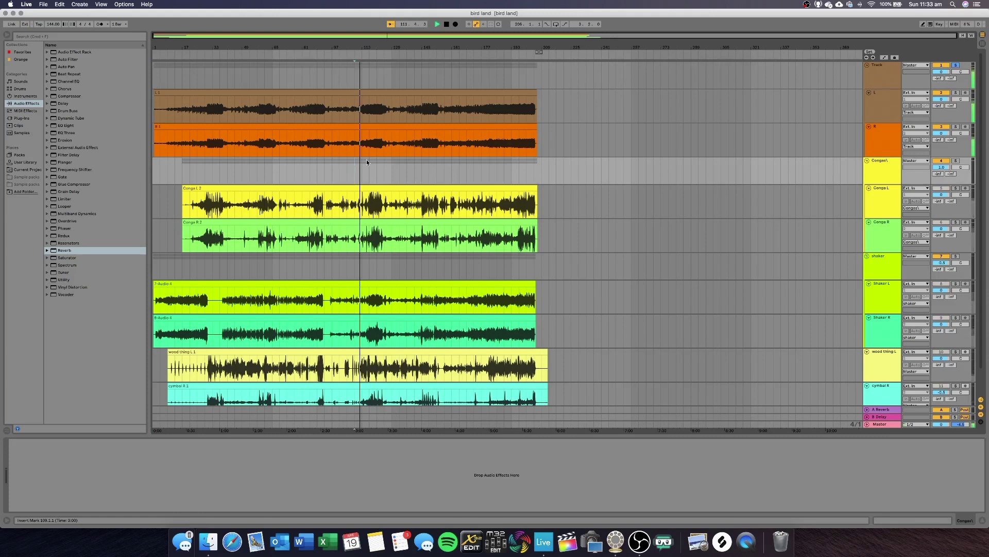
key("space")
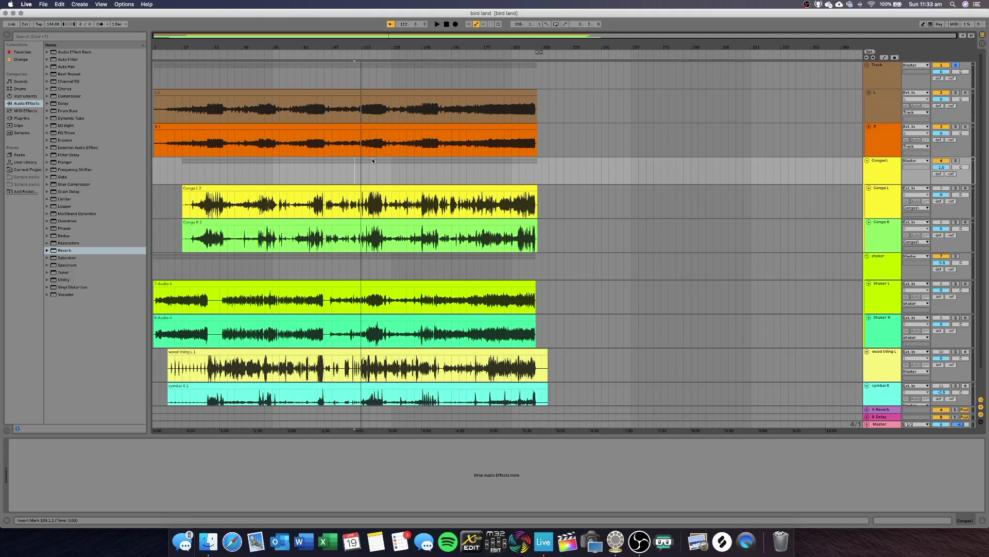
Solo the Congas group and play the conga section back from bar 109
left_click(476, 209)
key("space")
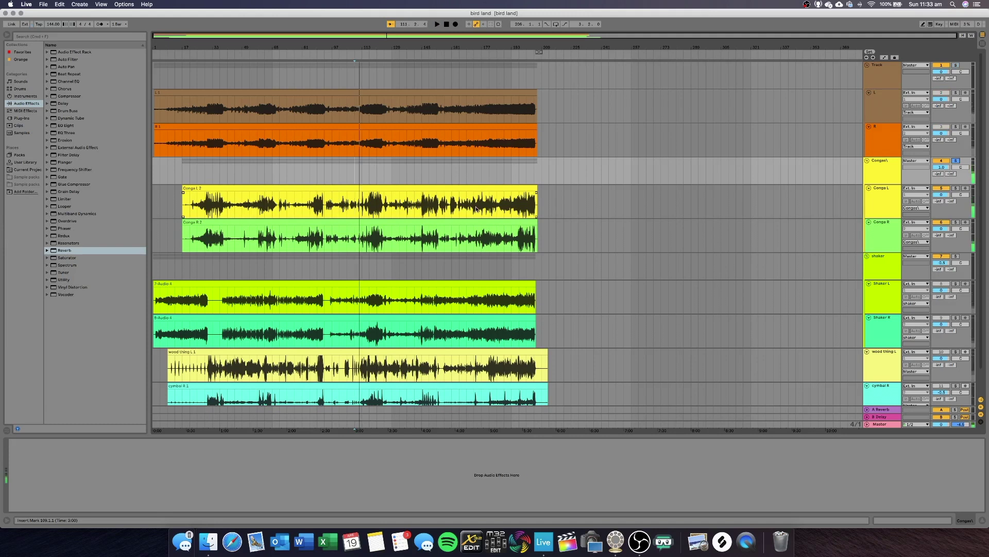
scroll(923, 176, "down", 1)
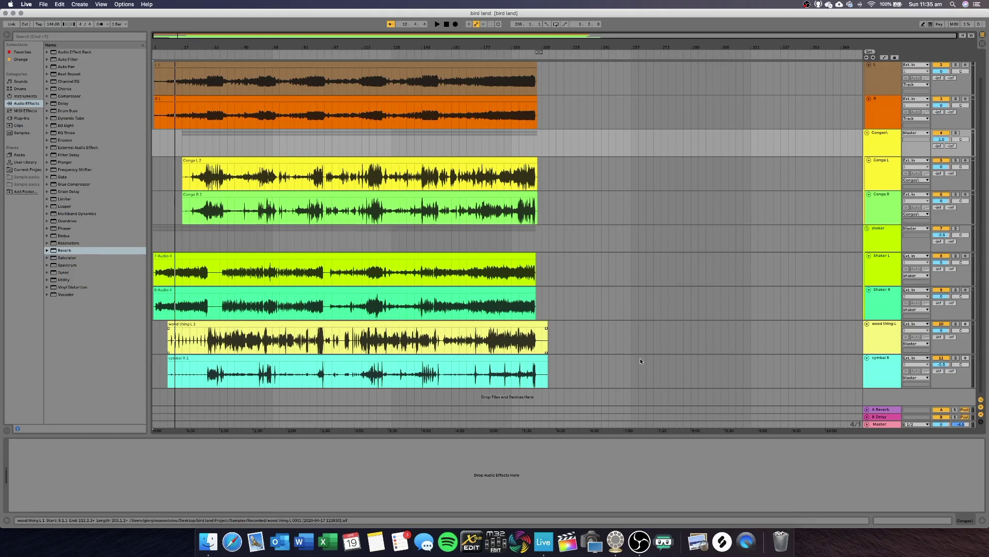
Zoom the arrangement to the first 36 bars and duplicate the wood thing L track
left_click(169, 348)
key("space")
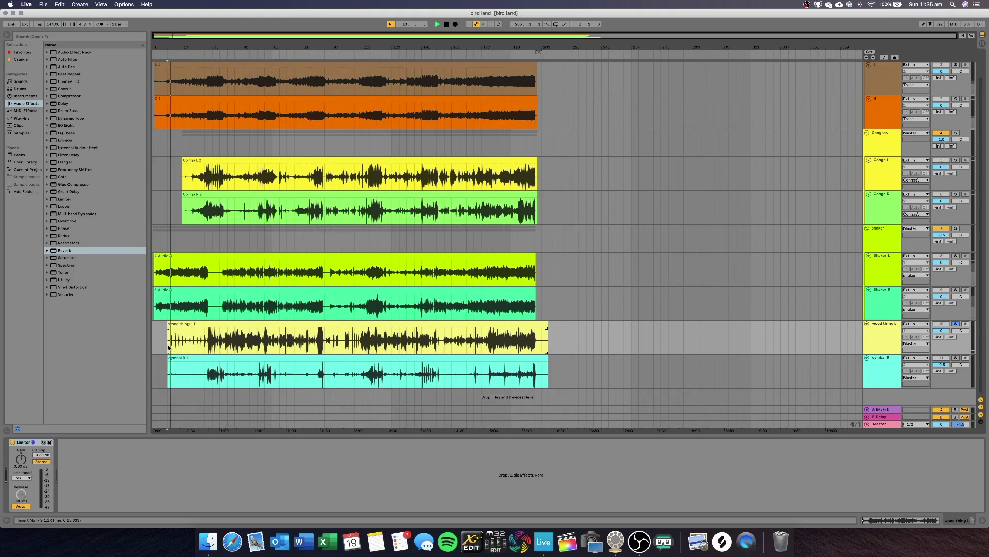
left_click_drag(178, 40, 177, 46)
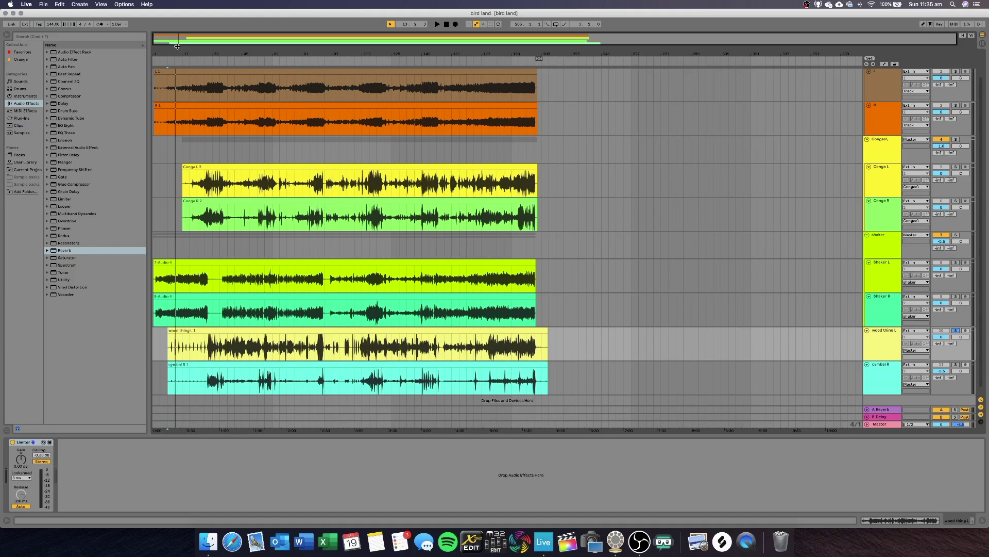
left_click_drag(177, 46, 889, 346)
key("super+c")
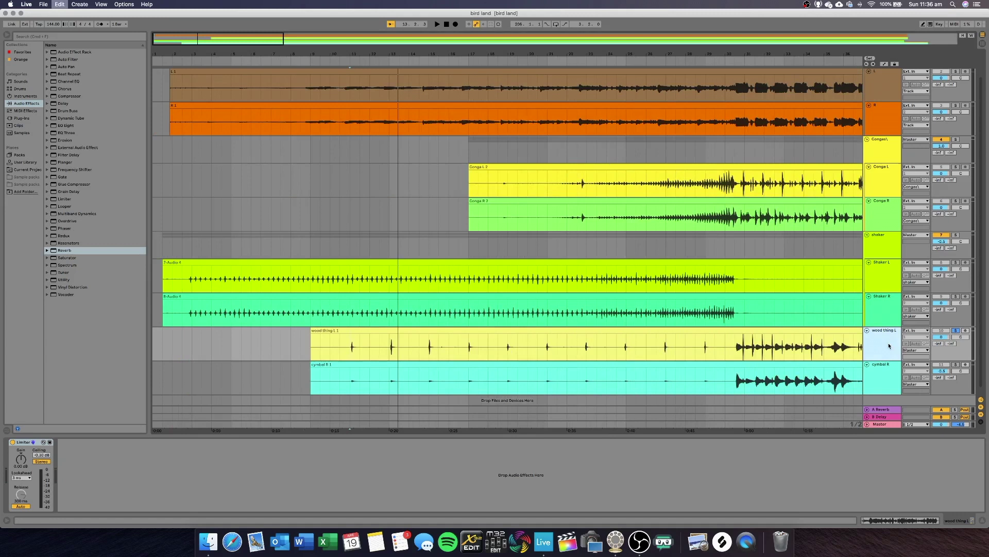
key("super+v")
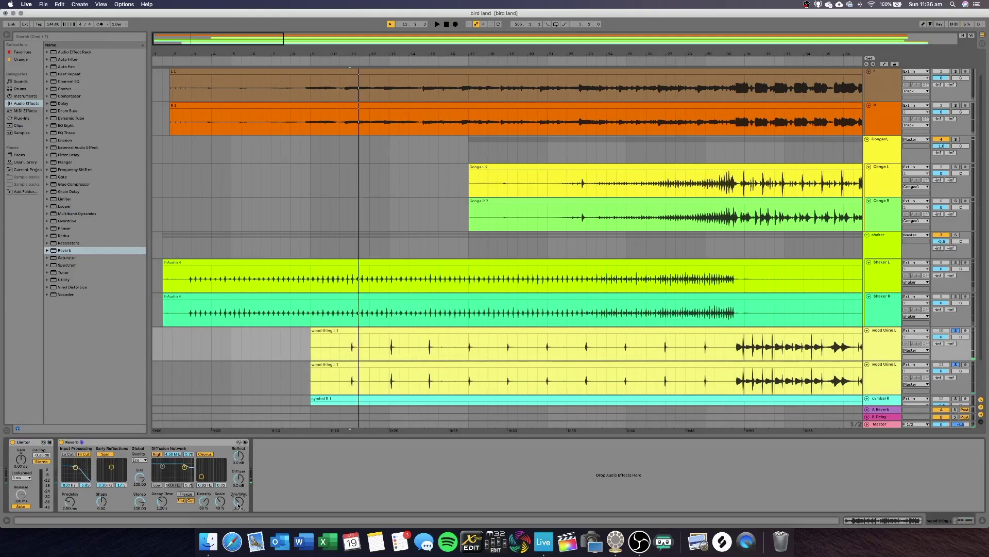
Add a ping-pong Delay after the Reverb with its Dry/Wet lowered to 39%
left_click_drag(63, 103, 359, 475)
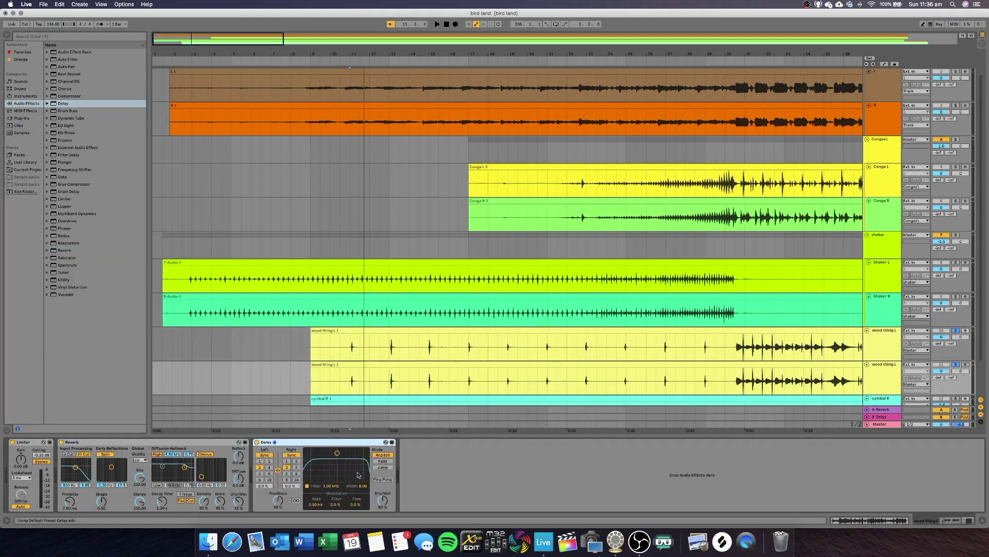
left_click(383, 479)
key("space")
left_click(287, 480)
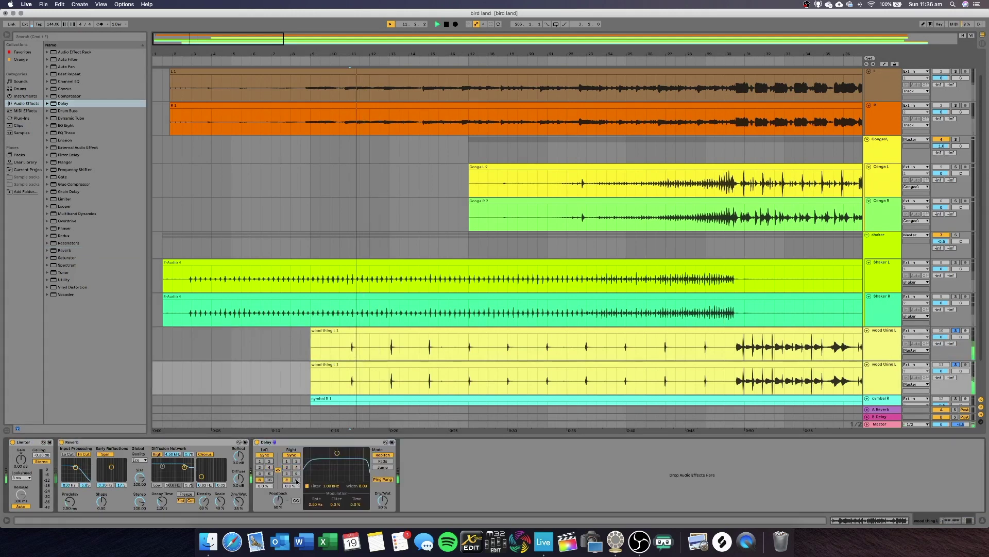
key("super+z")
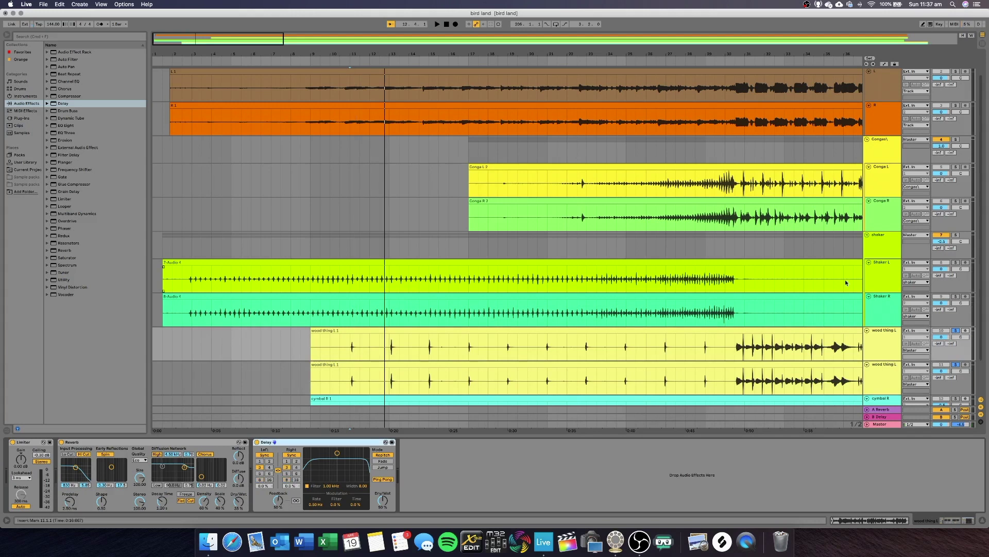
scroll(283, 309, "right", 2)
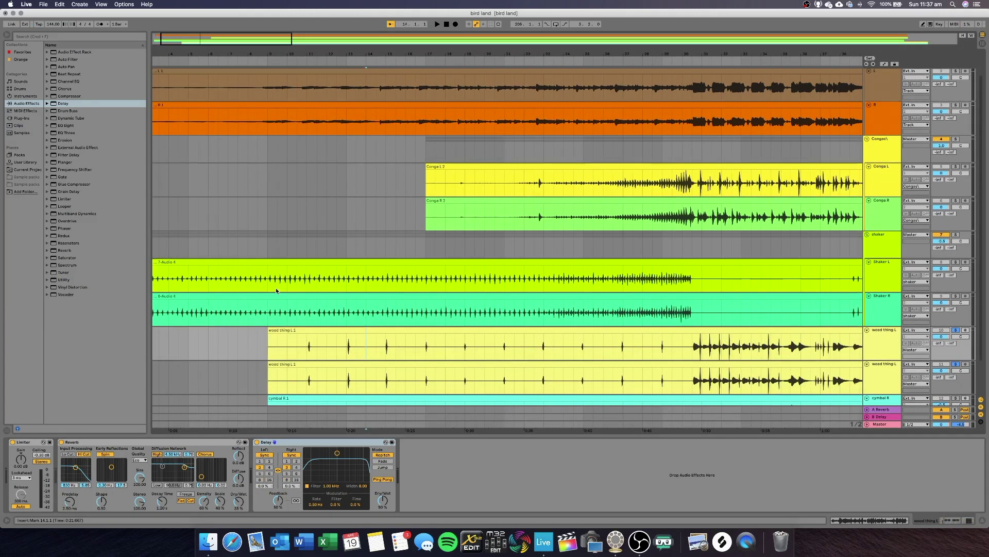
key("super+z")
Group the two wood thing L tracks in Session view and show automation envelopes
key("Tab")
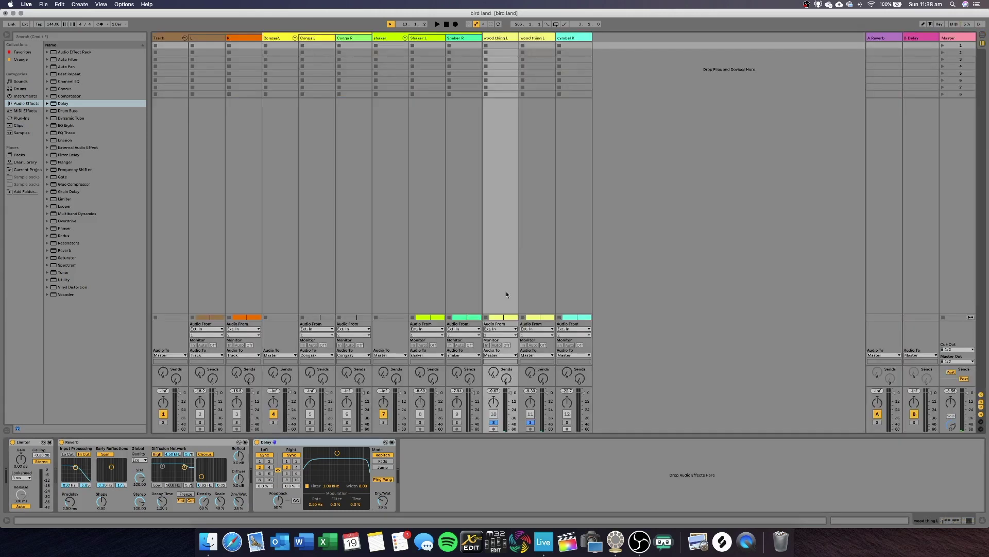
key("super+g")
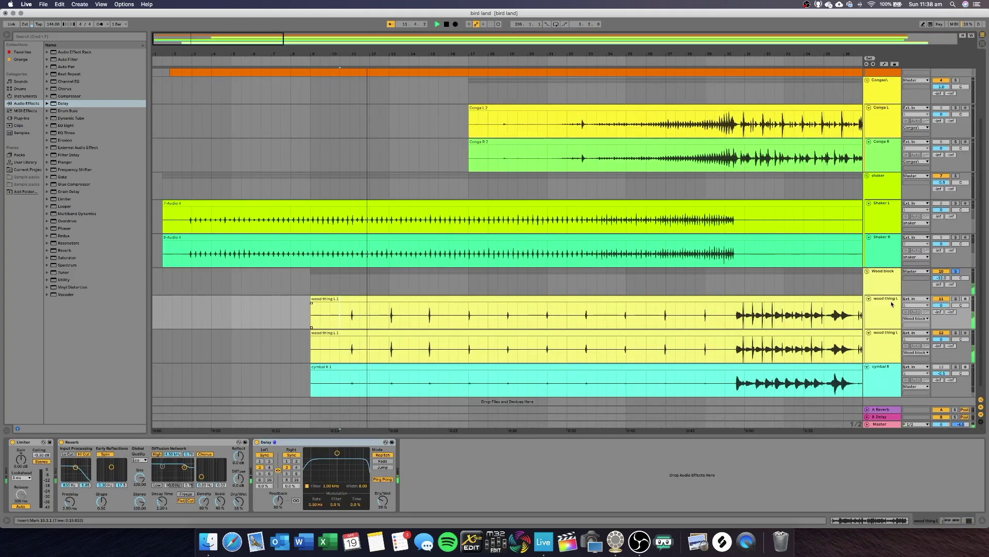
key("a")
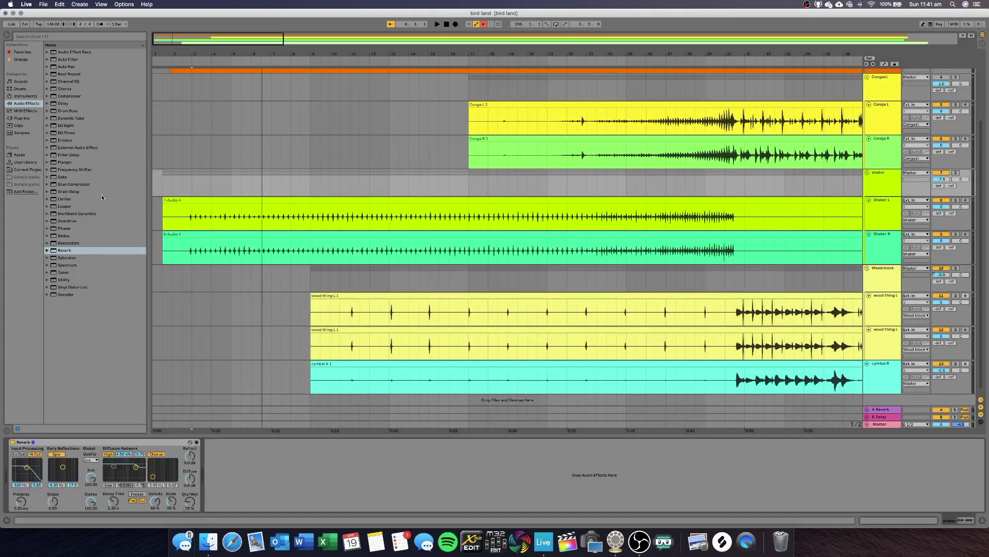
Add a Compressor after the Reverb and shorten its attack to 0.01 ms
left_click_drag(69, 96, 242, 492)
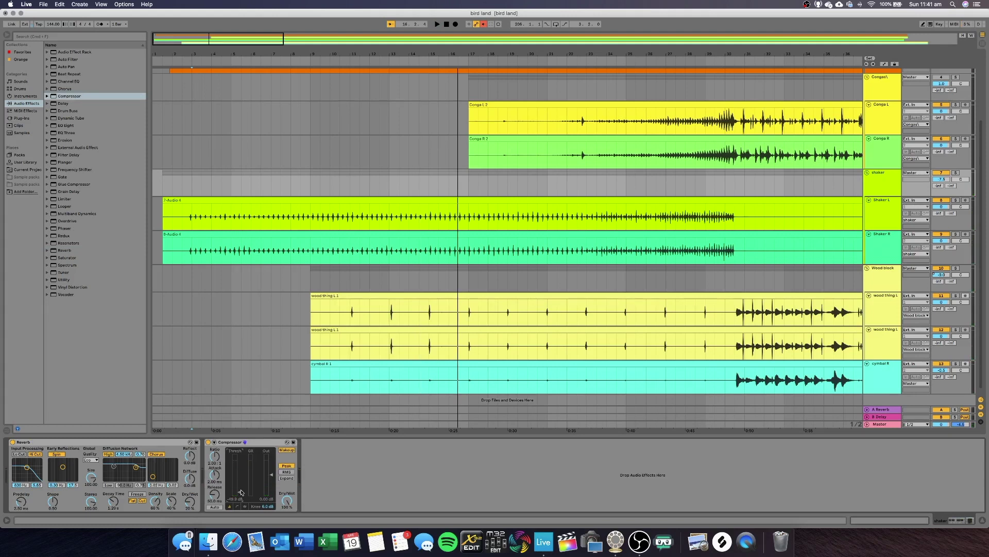
key("space")
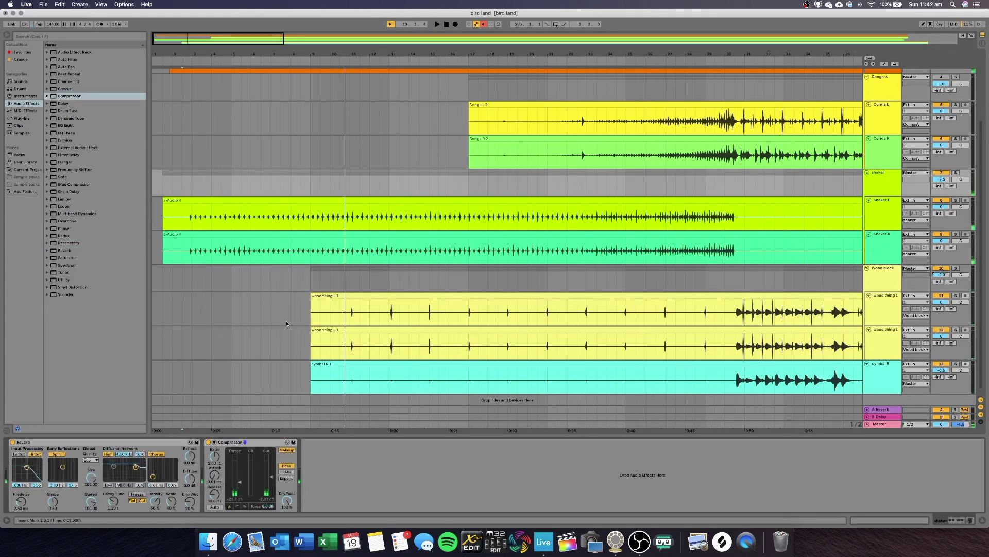
left_click_drag(214, 475, 208, 443)
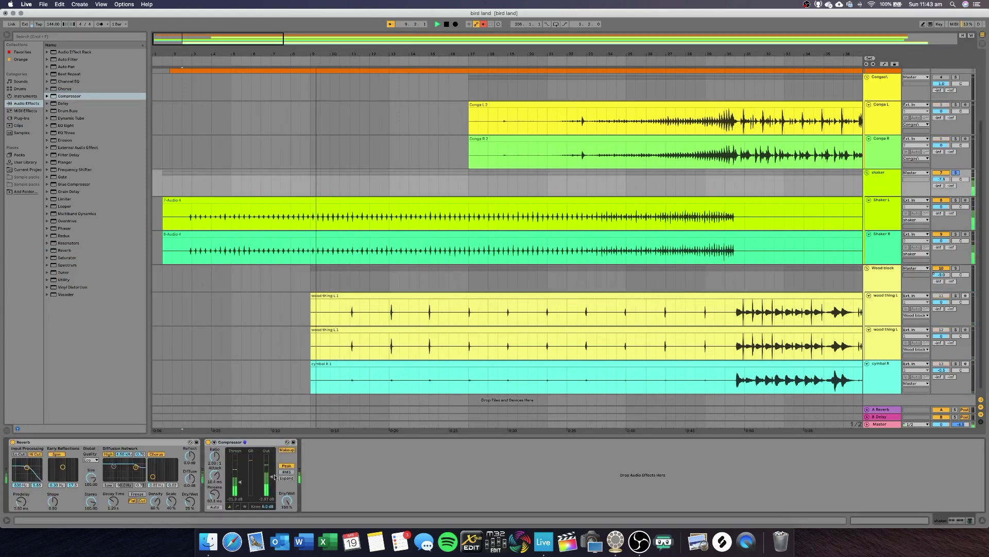
left_click(177, 305)
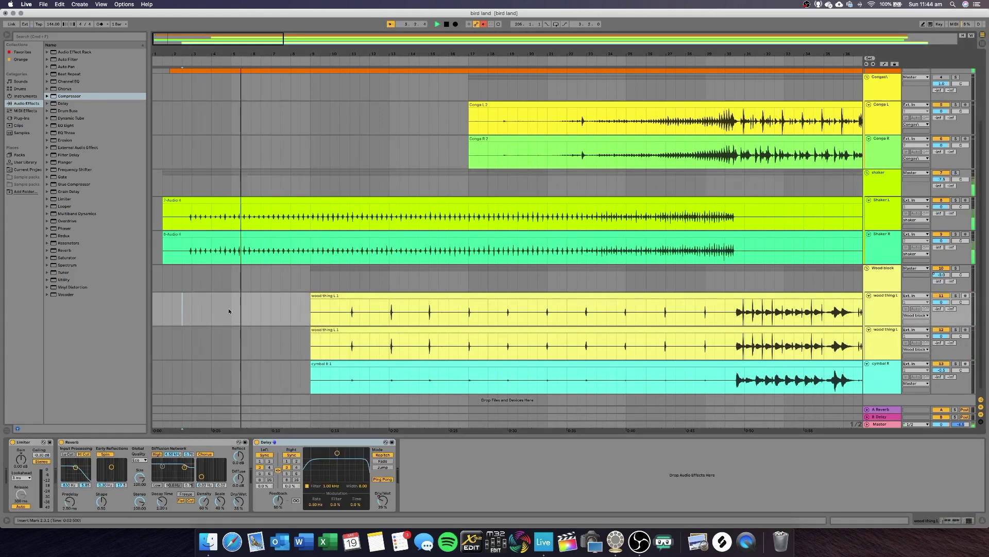
key("Tab")
key("Tab")
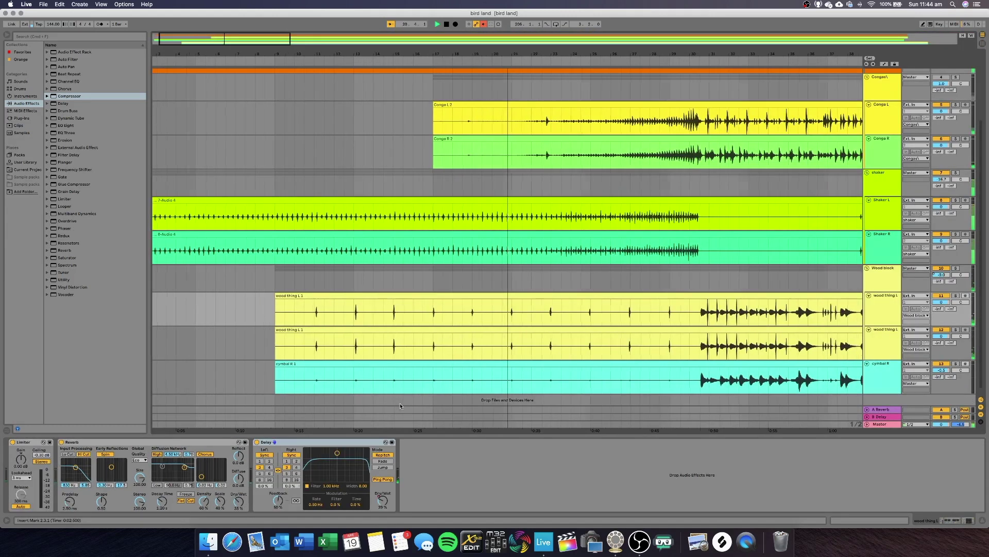
scroll(957, 175, "up", 3)
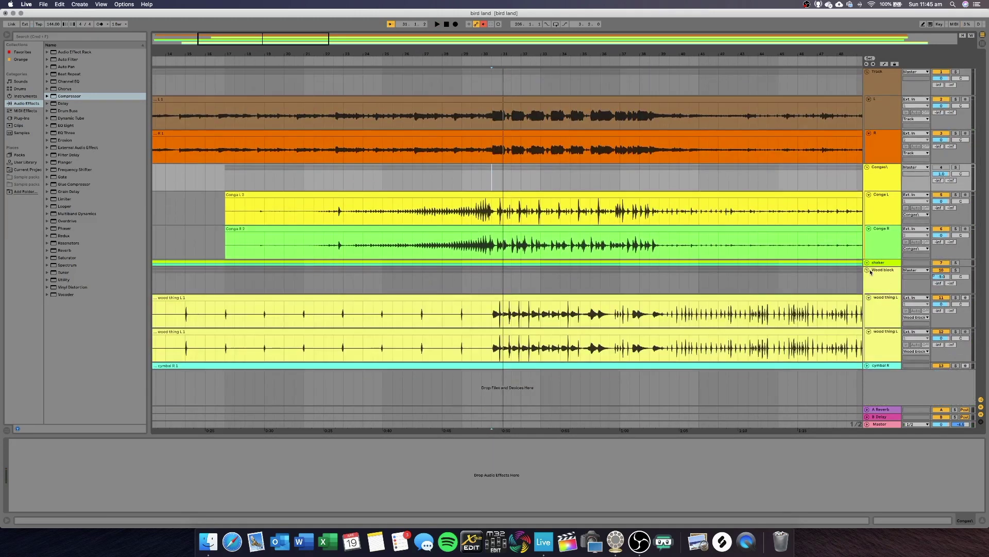
Load EQ Eight, Compressor and Scarlett Compressor onto Congas, then browse the compressor presets
double_click(65, 125)
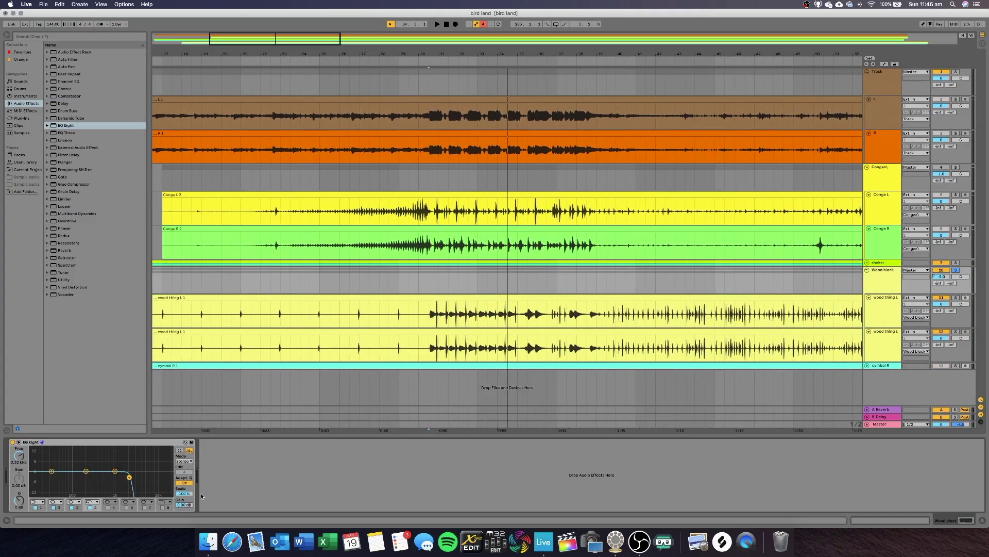
double_click(69, 96)
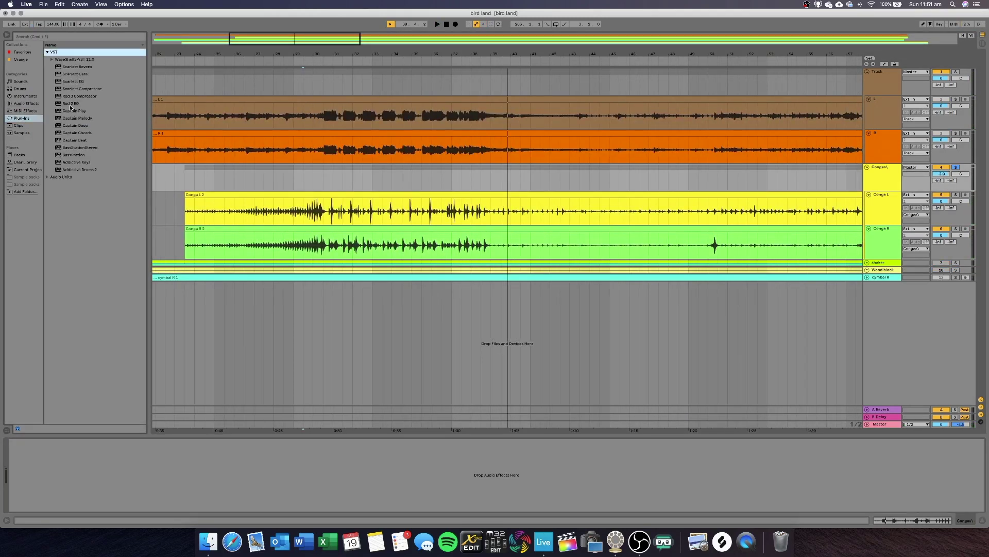
double_click(82, 89)
key("space")
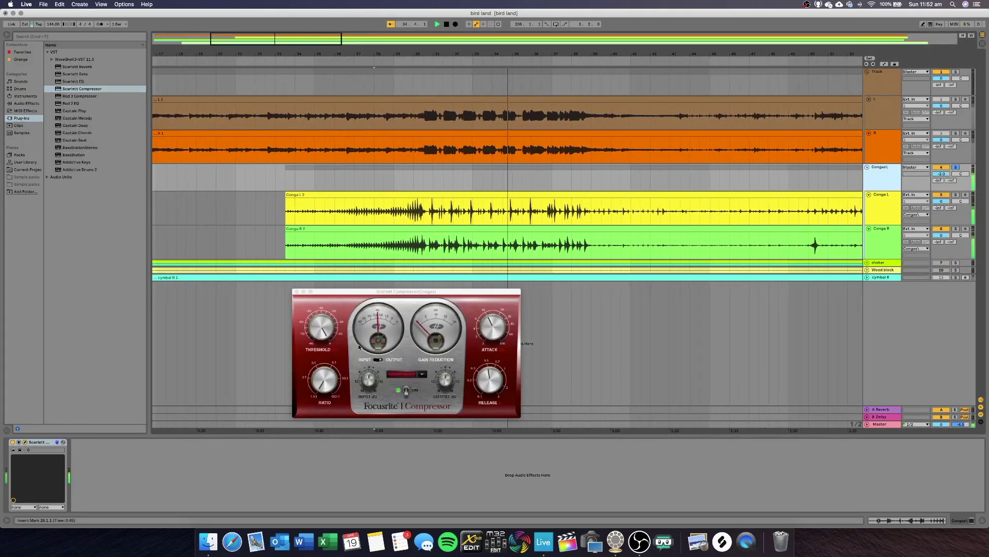
left_click(407, 373)
left_click(439, 399)
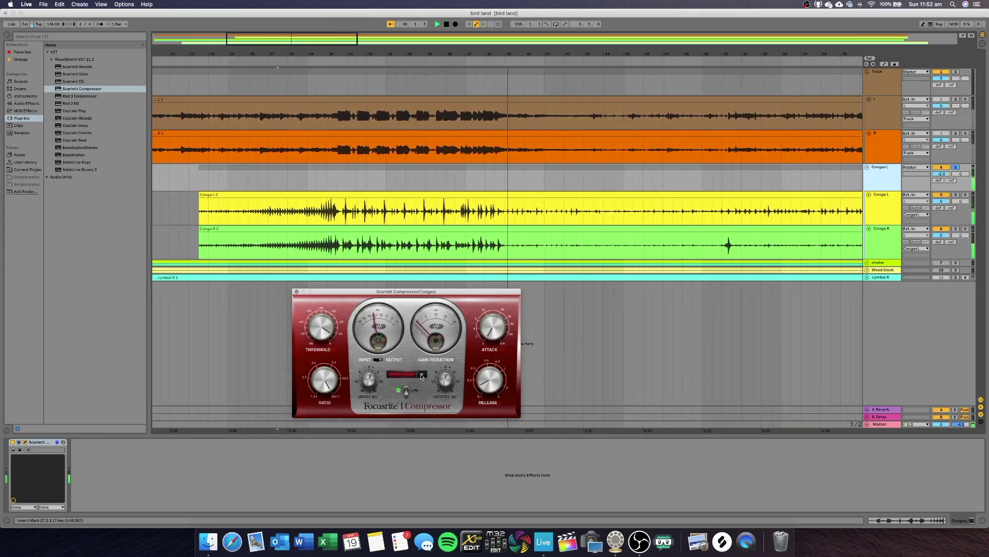
left_click(407, 374)
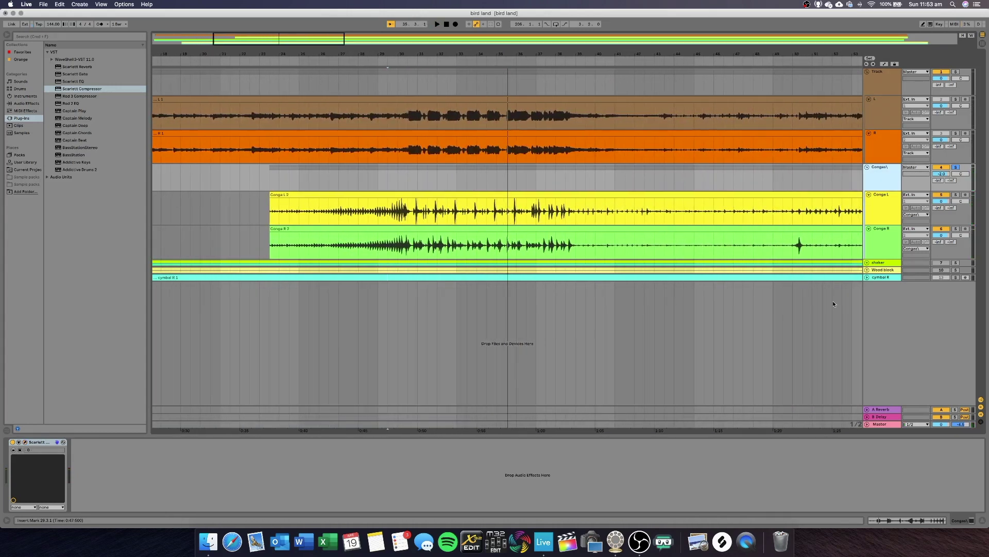
Place an EQ Eight after the Limiter and play back to audition it
left_click_drag(220, 453, 212, 457)
key("space")
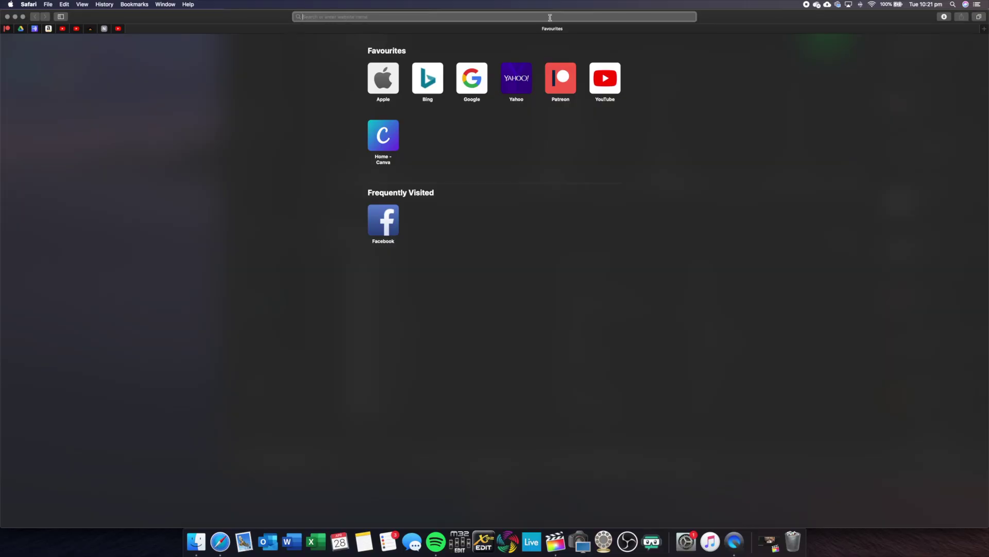
Load the Soundtrap website (soundtrap.com) from Safari's address bar
type("soundtrap.com")
key("Return")
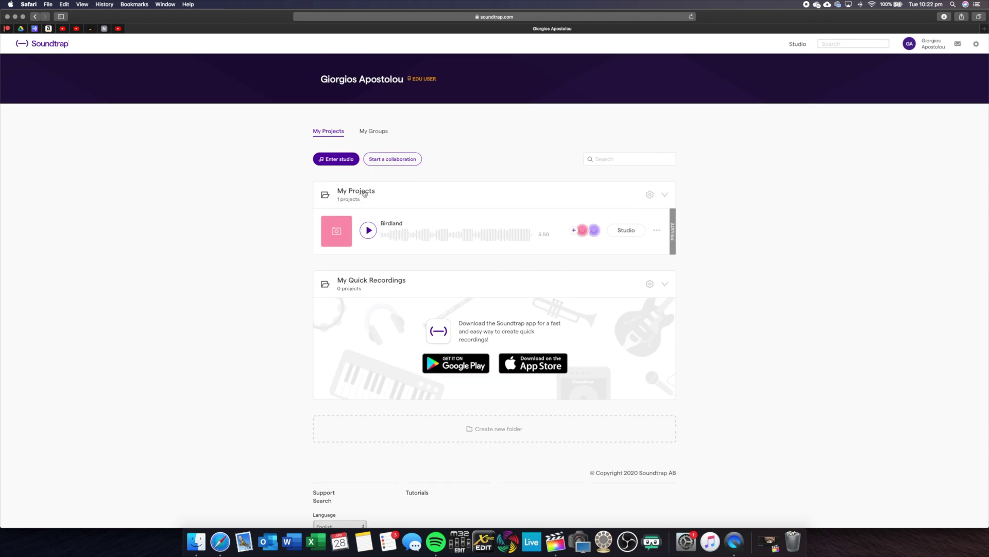
Open the Birdland project in Soundtrap's studio, scroll through its clips, and reopen it
left_click(626, 230)
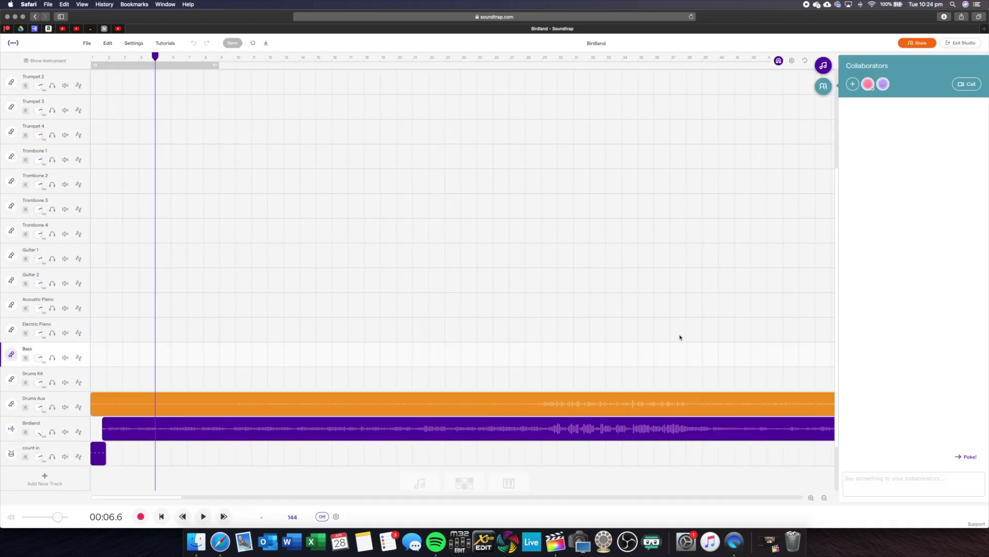
scroll(226, 381, "right", 1)
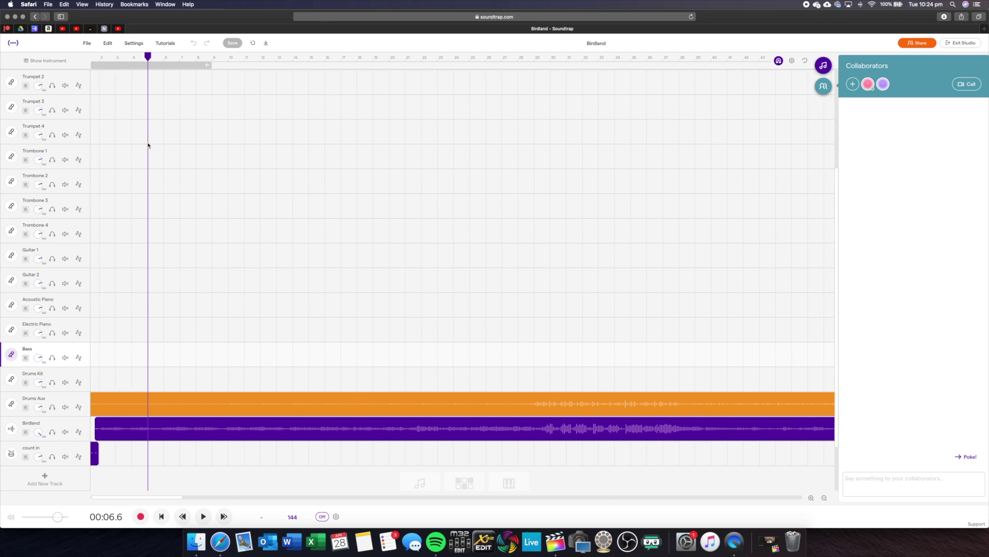
scroll(188, 120, "right", 5)
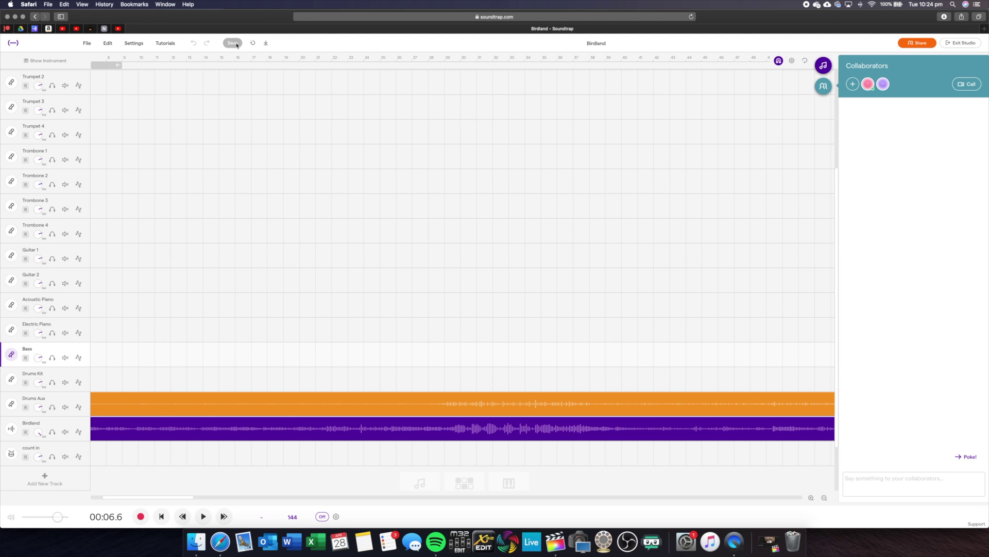
scroll(237, 43, "right", 5)
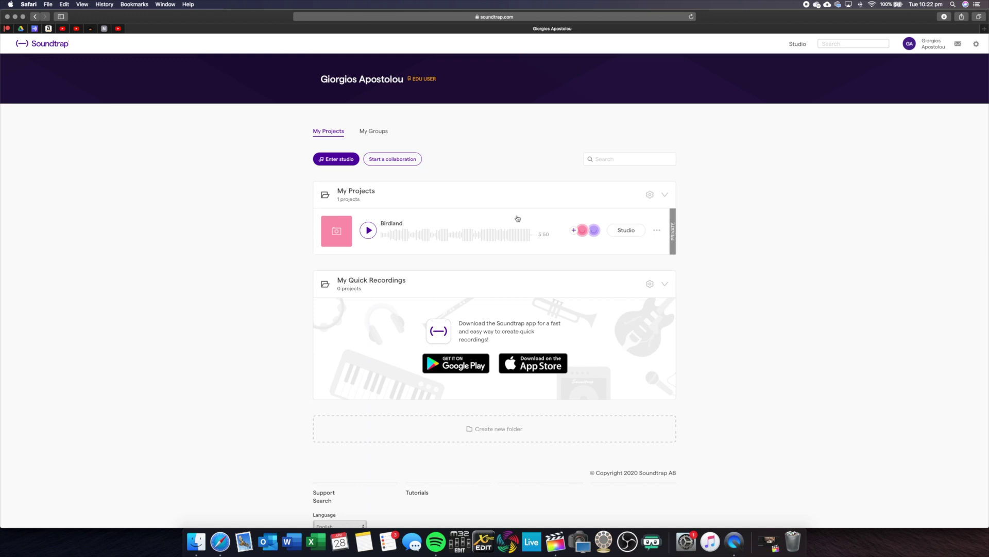
left_click(633, 231)
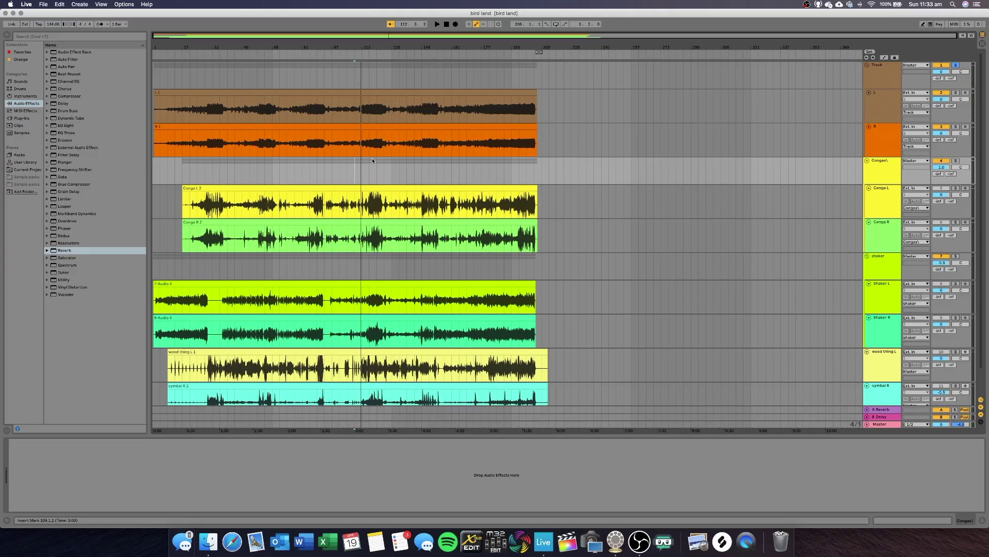
Solo the Congas group and play the arrangement from the bar 109 insert mark
key("s")
key("space")
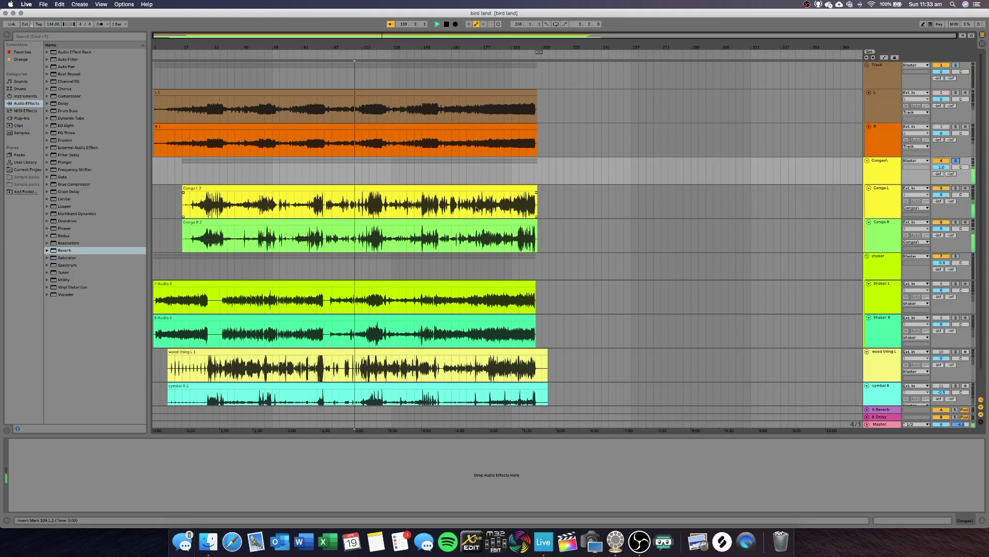